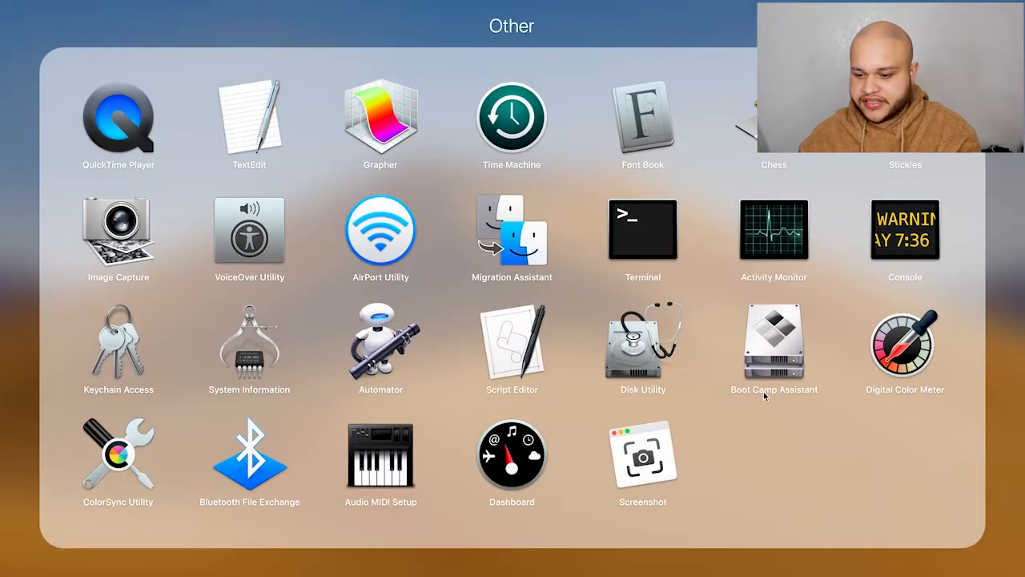
Leave the Other app folder and launch Spark AR Studio.
{"action": "left_click", "coordinate": [765, 395]}
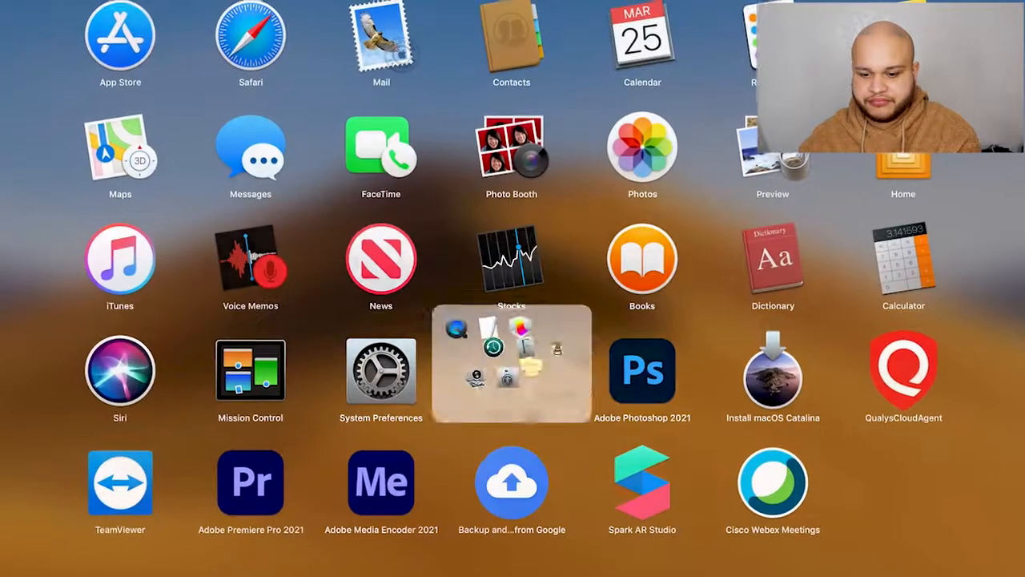
{"action": "scroll", "coordinate": [663, 354], "scroll_direction": "right", "scroll_amount": 3}
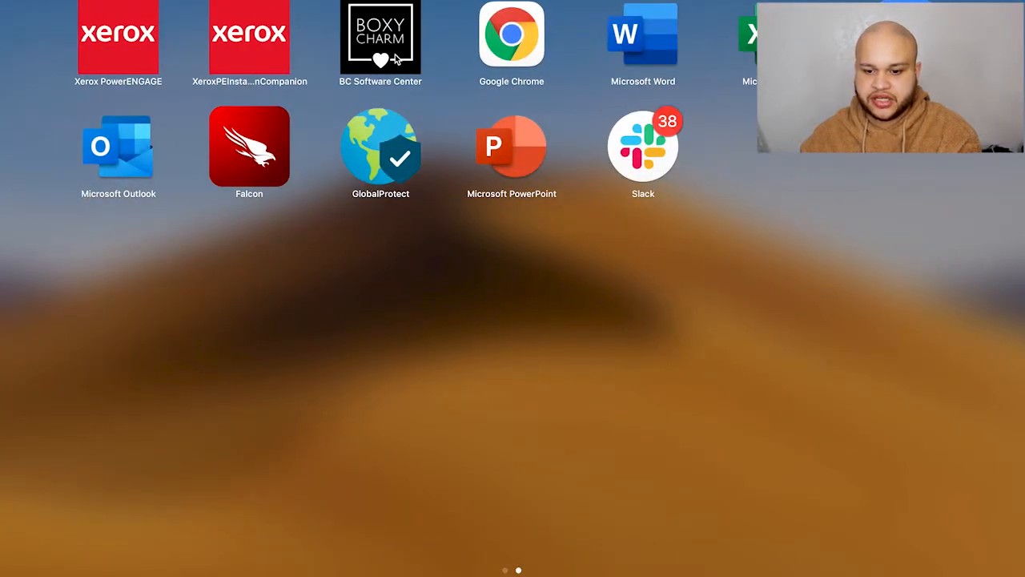
{"action": "scroll", "coordinate": [401, 53], "scroll_direction": "left", "scroll_amount": 3}
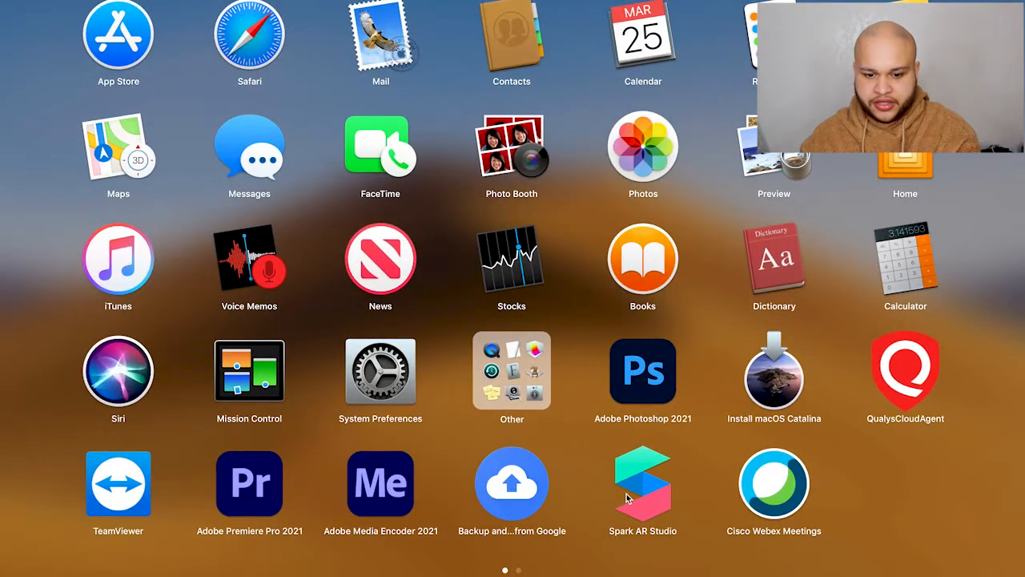
{"action": "left_click", "coordinate": [640, 484]}
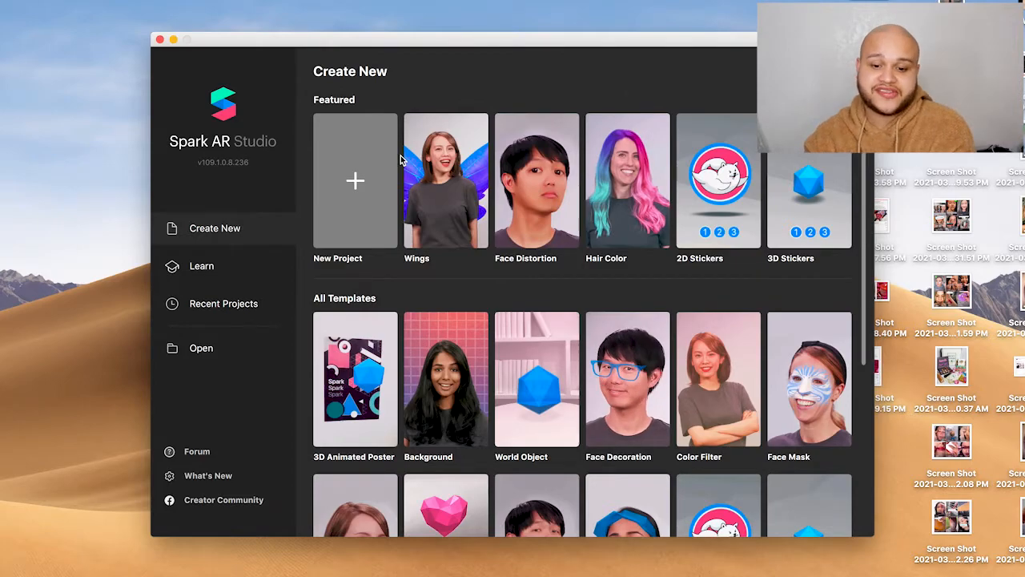
Browse the project templates and create a new project from the Makeup template.
{"action": "scroll", "coordinate": [600, 335], "scroll_direction": "down", "scroll_amount": 1}
{"action": "scroll", "coordinate": [601, 337], "scroll_direction": "down", "scroll_amount": 5}
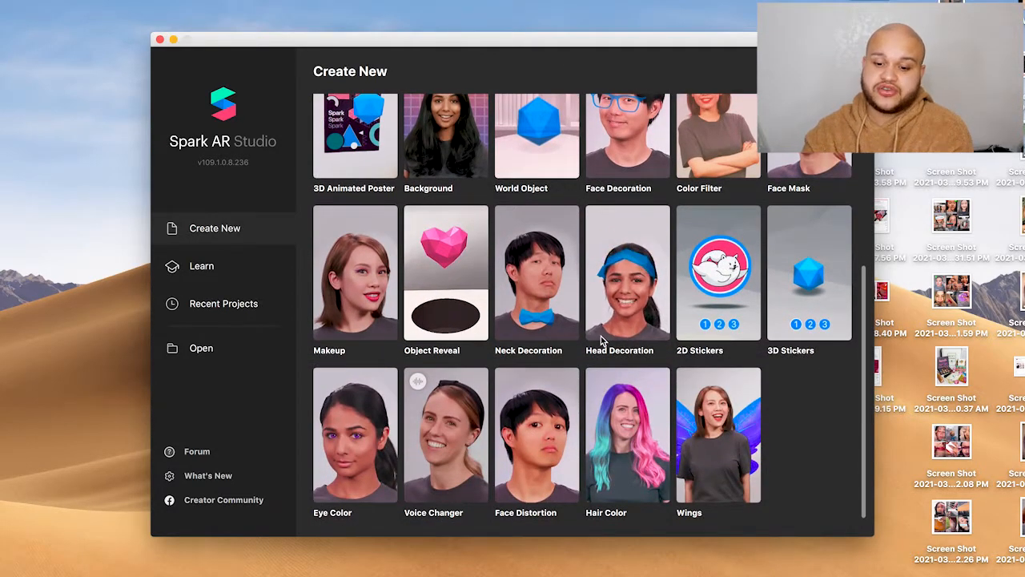
{"action": "scroll", "coordinate": [601, 337], "scroll_direction": "up", "scroll_amount": 6}
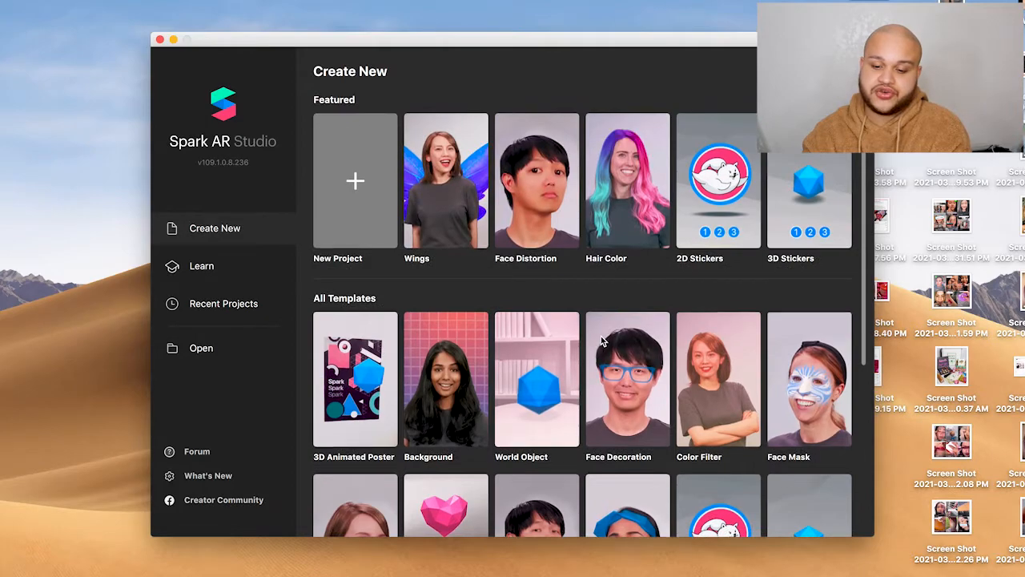
{"action": "scroll", "coordinate": [600, 337], "scroll_direction": "down", "scroll_amount": 6}
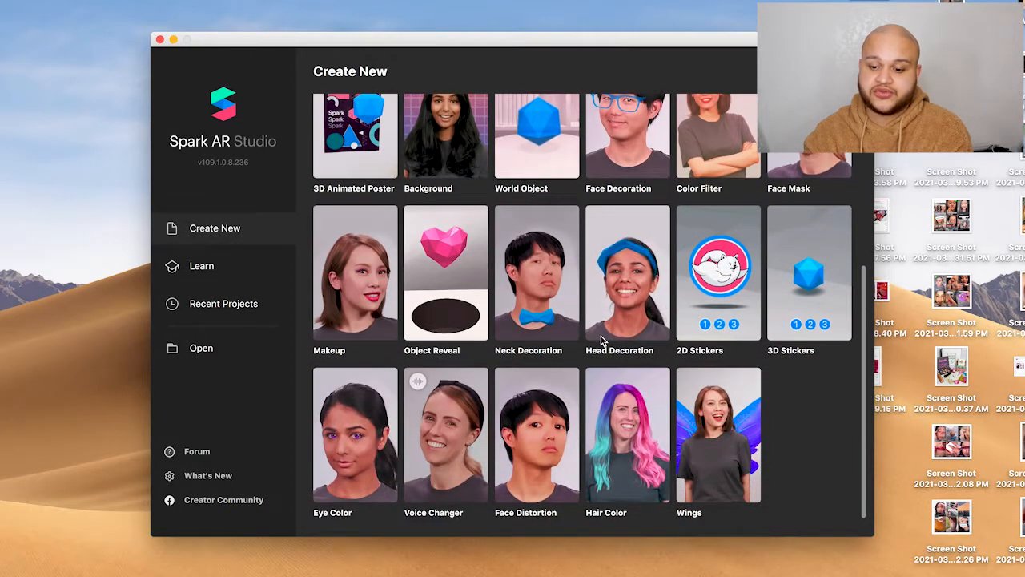
{"action": "scroll", "coordinate": [601, 337], "scroll_direction": "up", "scroll_amount": 4}
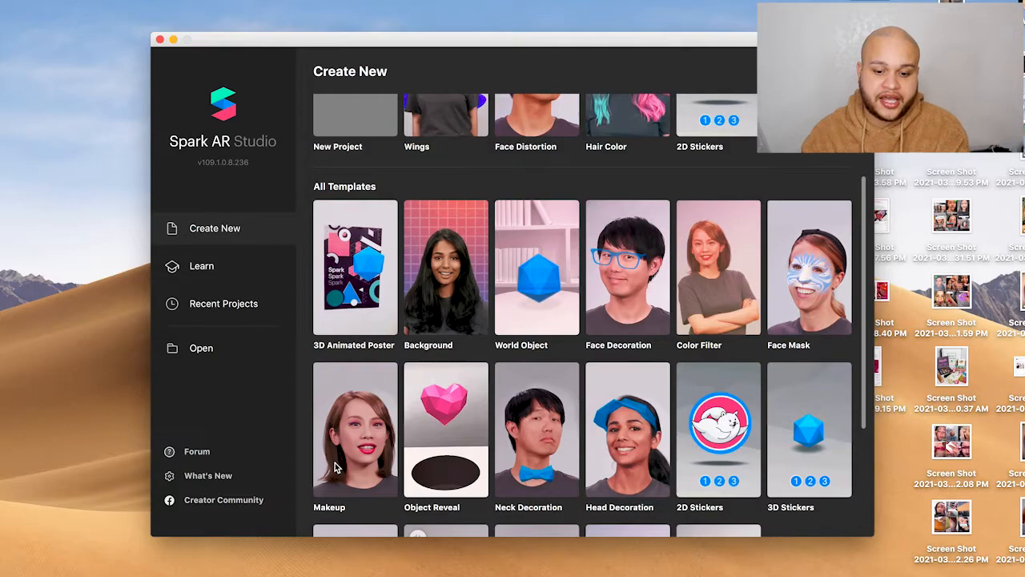
{"action": "left_click", "coordinate": [345, 428]}
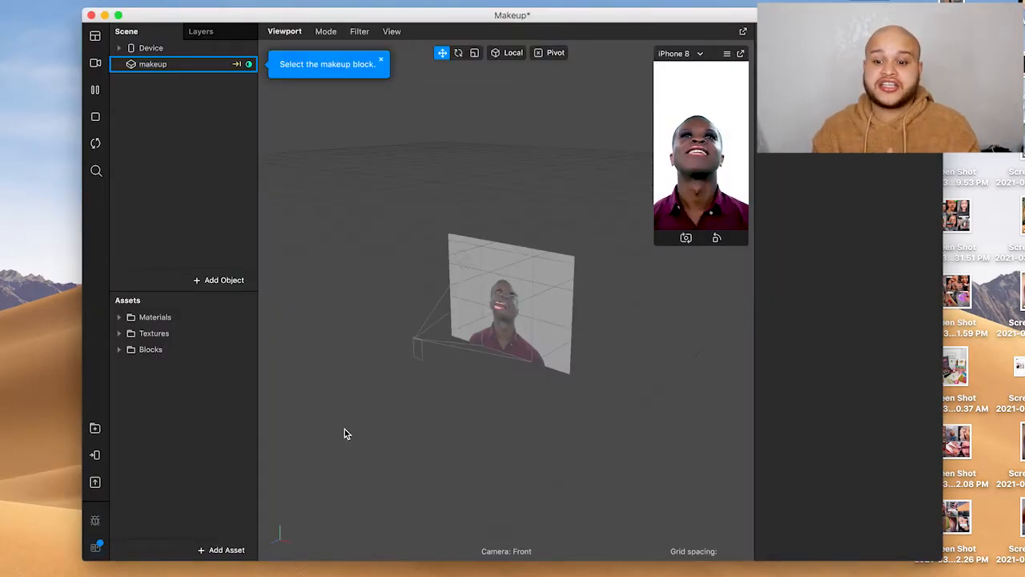
Enlarge the iPhone 8 simulator preview to full viewport height and pause its face video.
{"action": "left_click_drag", "start_coordinate": [657, 247], "coordinate": [432, 410]}
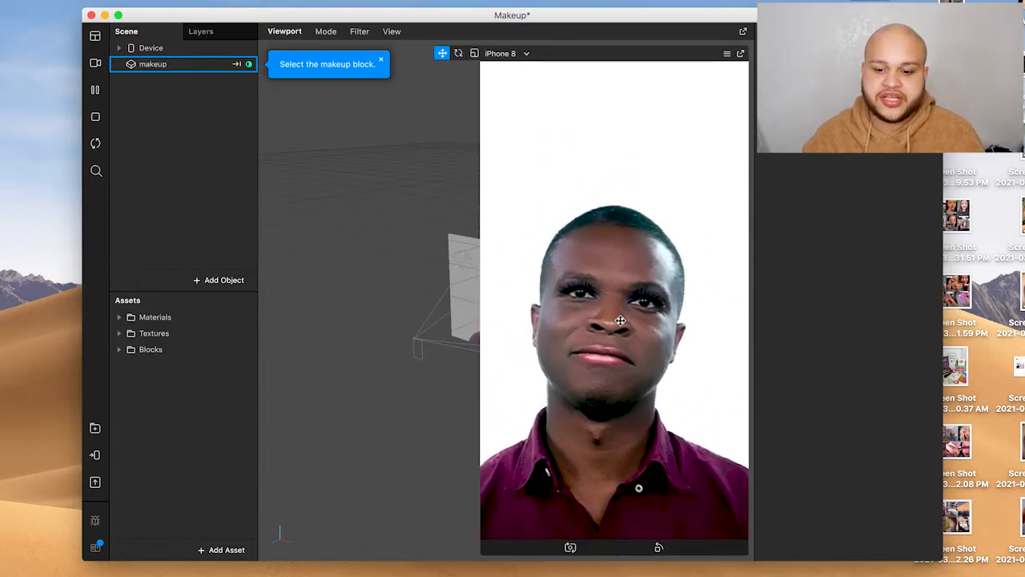
{"action": "left_click", "coordinate": [96, 93]}
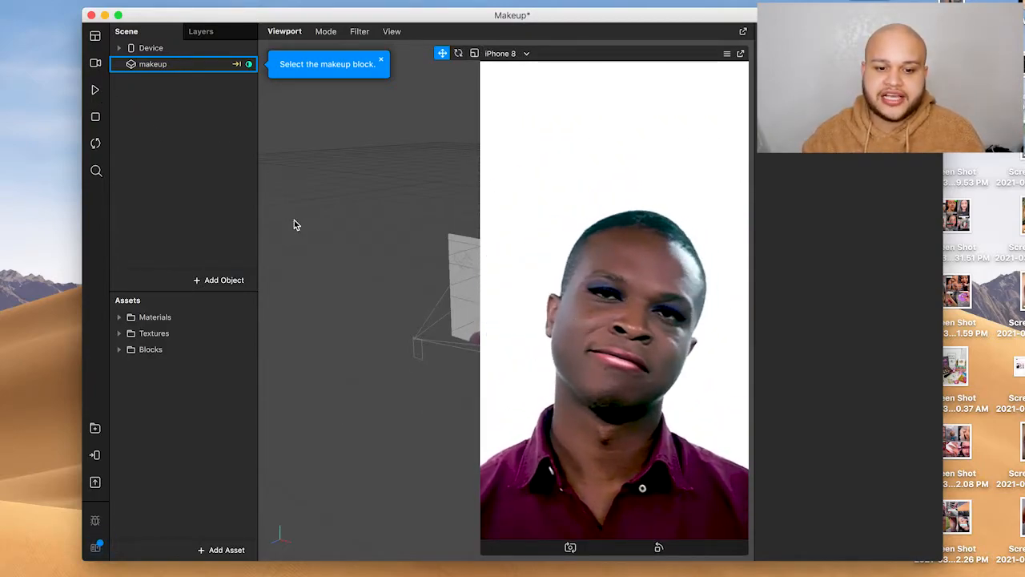
{"action": "left_click", "coordinate": [94, 91]}
{"action": "left_click", "coordinate": [93, 92]}
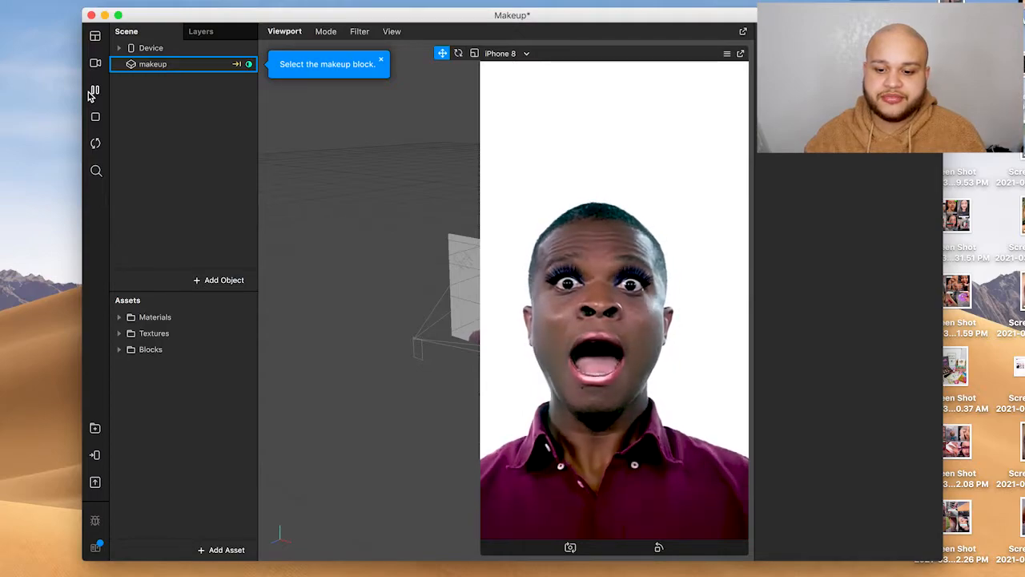
{"action": "left_click", "coordinate": [93, 92]}
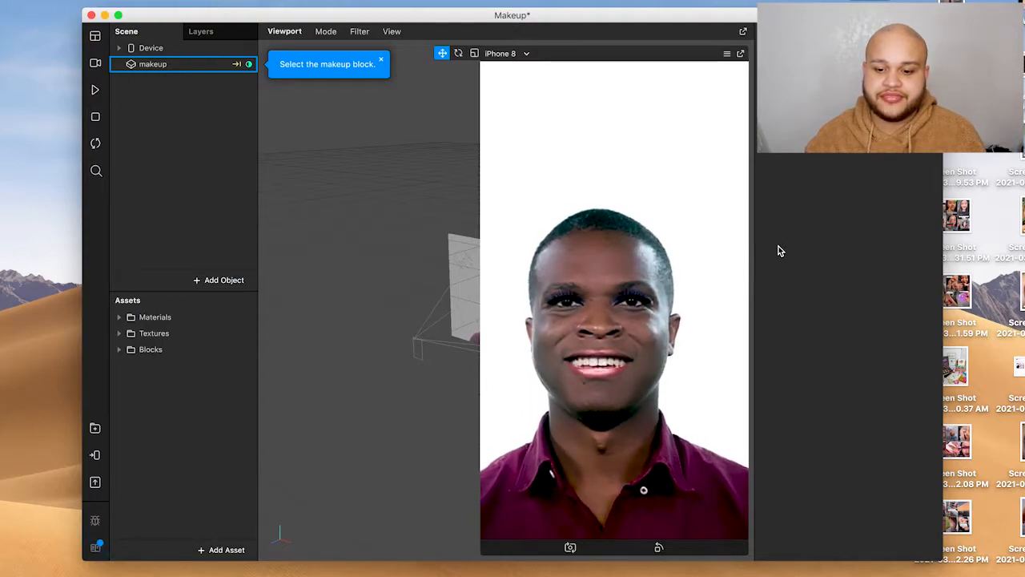
Expand the Device entry in the scene and select the makeup block to show its adjustable inputs.
{"action": "left_click", "coordinate": [119, 49]}
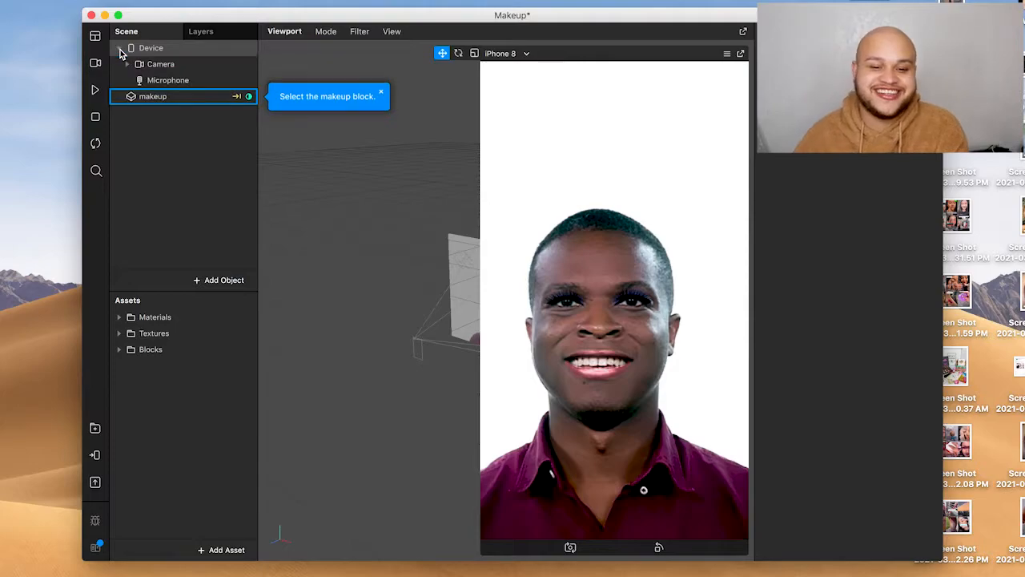
{"action": "left_click", "coordinate": [134, 97]}
{"action": "scroll", "coordinate": [849, 327], "scroll_direction": "down", "scroll_amount": 1}
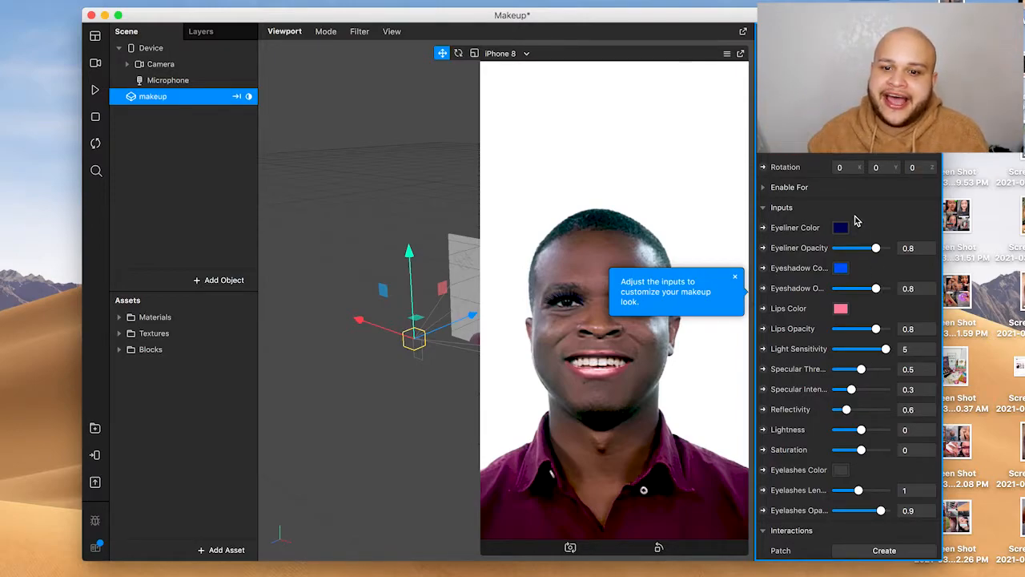
Set the makeup block's eyeliner opacity to 1.
{"action": "left_click", "coordinate": [878, 249]}
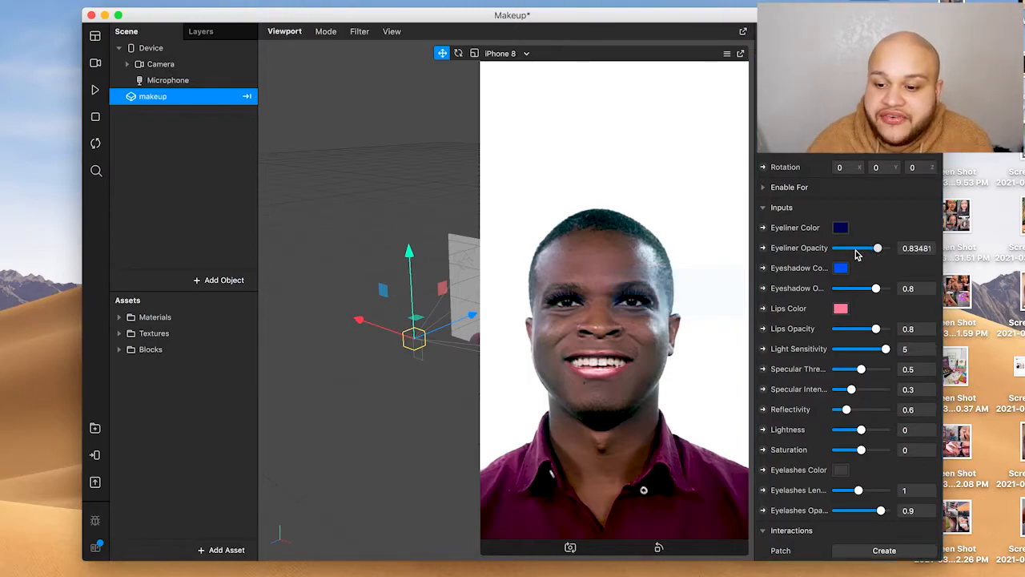
{"action": "left_click_drag", "start_coordinate": [897, 250], "coordinate": [899, 251]}
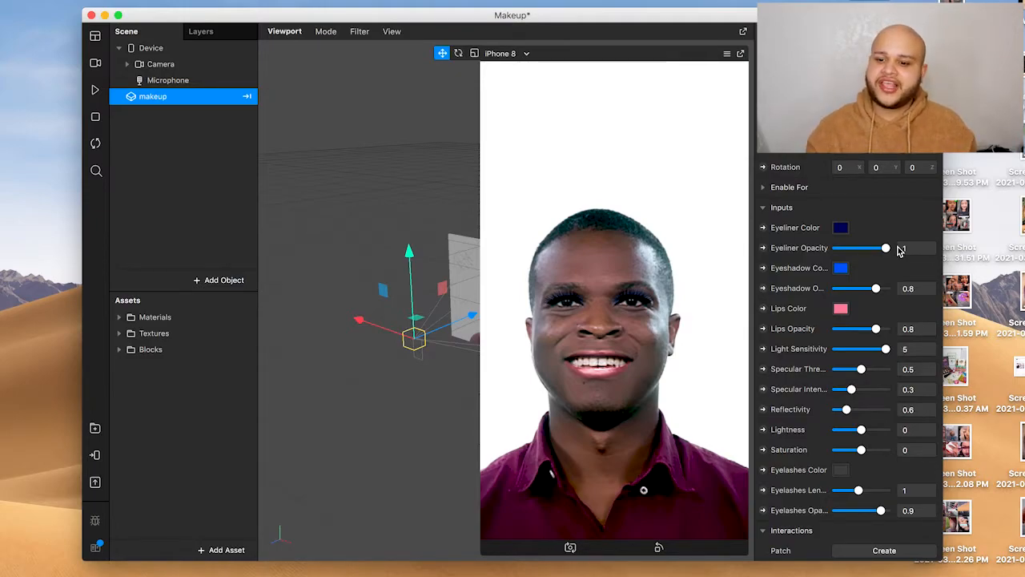
{"action": "left_click_drag", "start_coordinate": [870, 247], "coordinate": [942, 230]}
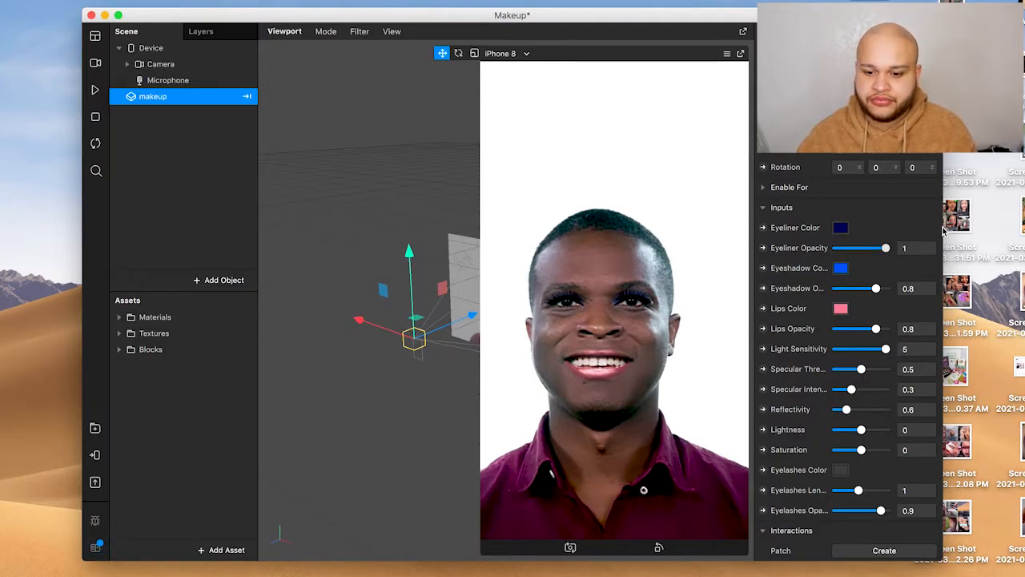
Resume the preview video and change the eyeliner color to bright magenta.
{"action": "left_click", "coordinate": [95, 89]}
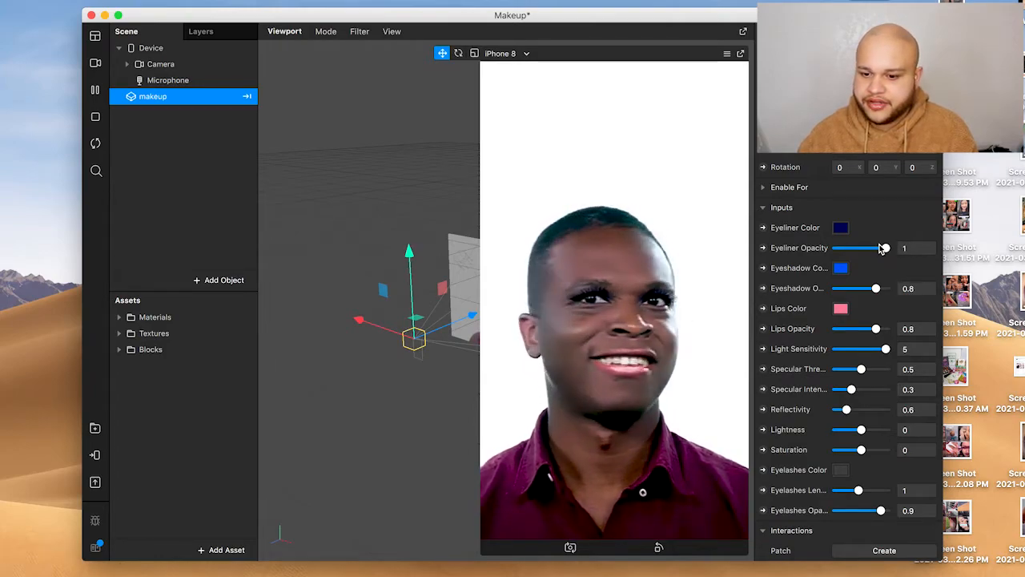
{"action": "left_click", "coordinate": [840, 228]}
{"action": "left_click_drag", "start_coordinate": [38, 535], "coordinate": [89, 536]}
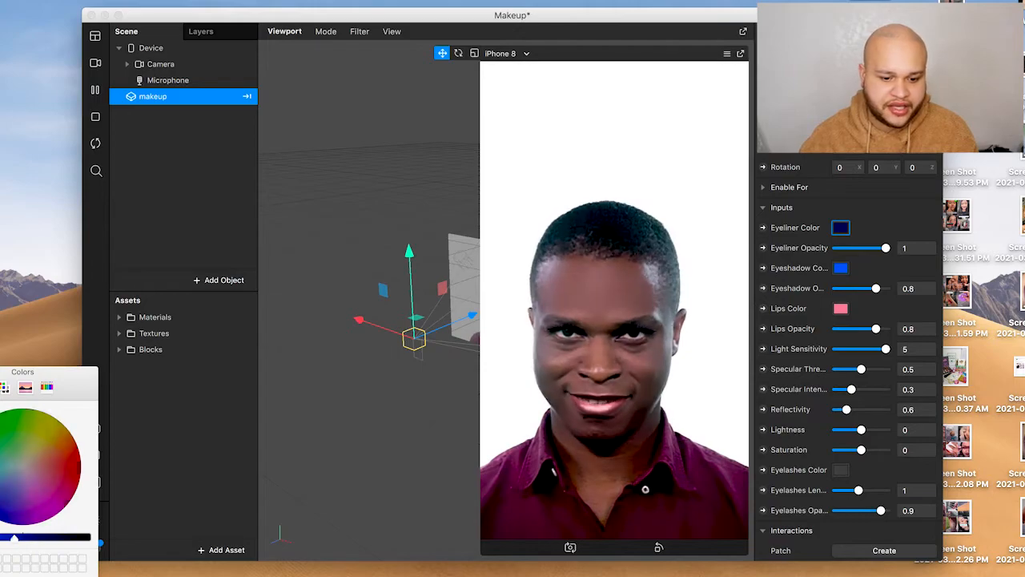
{"action": "left_click_drag", "start_coordinate": [60, 466], "coordinate": [62, 515]}
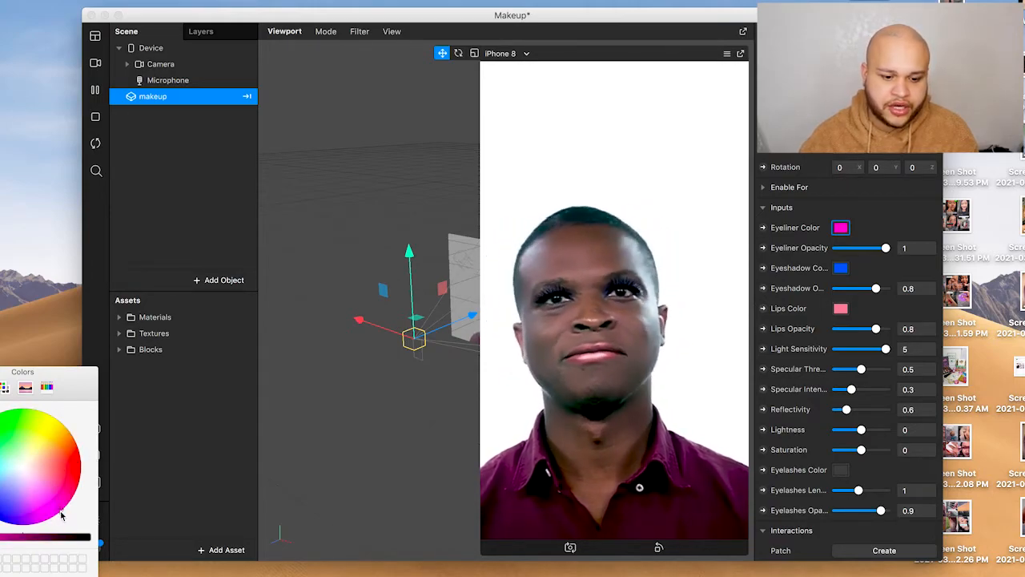
{"action": "left_click", "coordinate": [0, 371]}
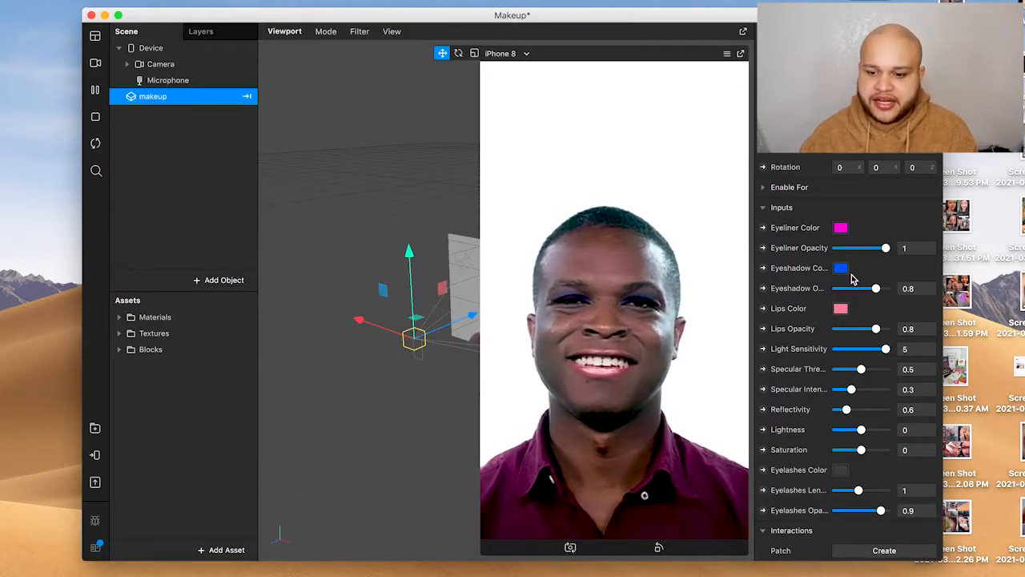
Set the eyeshadow opacity to 1 and change the eyeshadow color to hot pink.
{"action": "left_click_drag", "start_coordinate": [876, 290], "coordinate": [908, 289]}
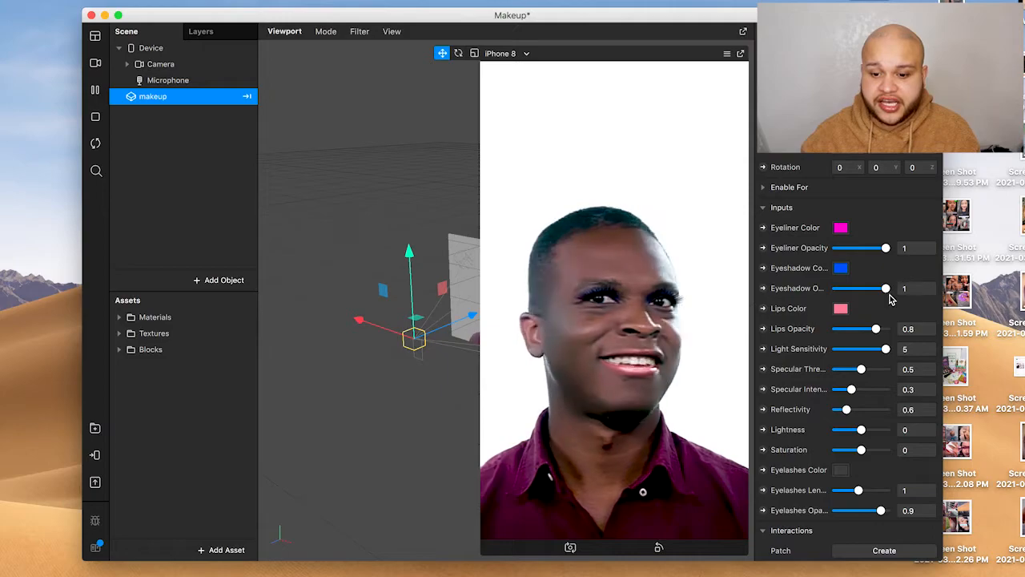
{"action": "left_click", "coordinate": [840, 268]}
{"action": "left_click", "coordinate": [62, 502]}
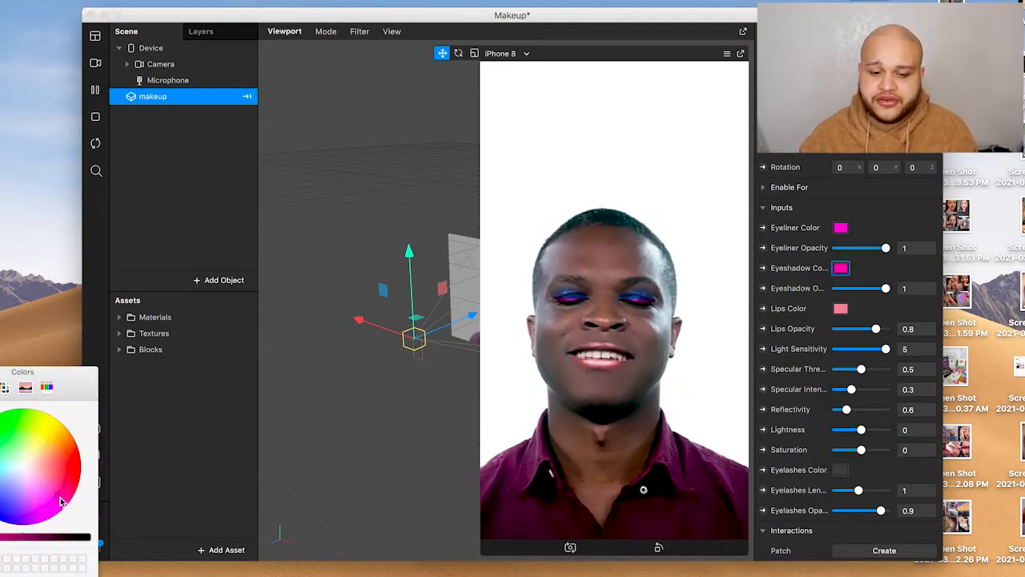
{"action": "left_click", "coordinate": [220, 470]}
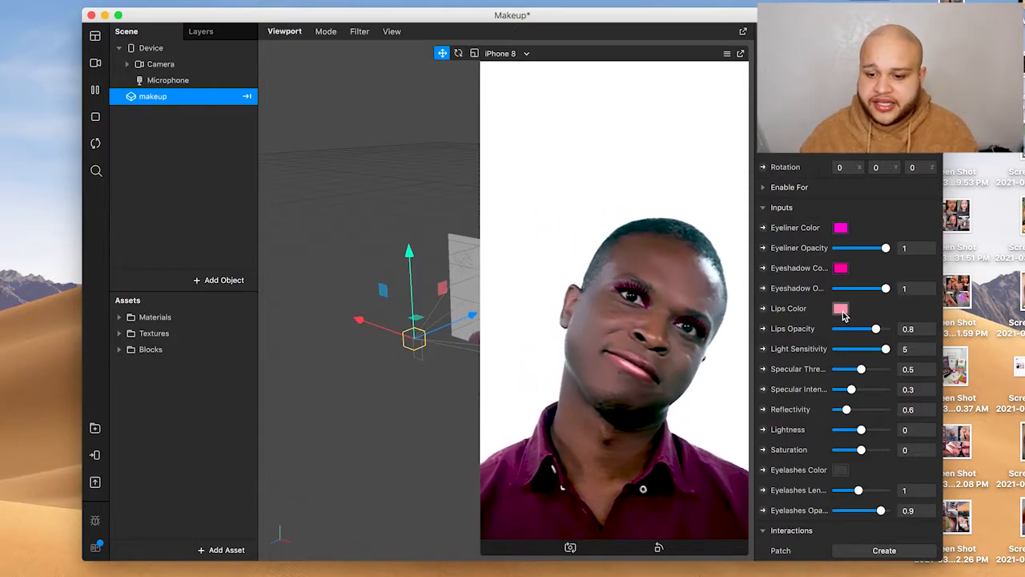
Try the lips opacity at its extremes and set it to about 0.47.
{"action": "left_click_drag", "start_coordinate": [857, 334], "coordinate": [907, 324]}
{"action": "left_click", "coordinate": [832, 328]}
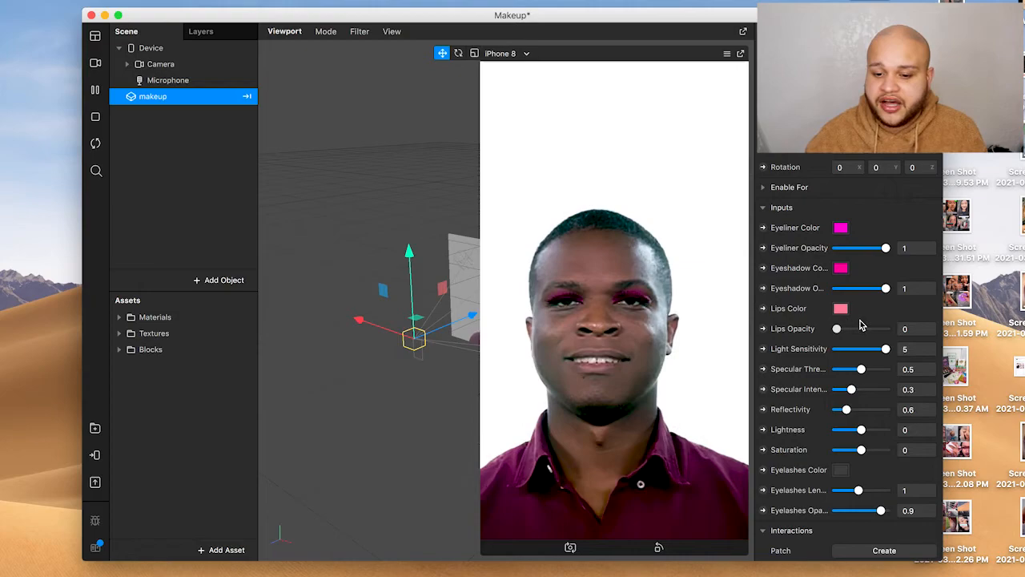
{"action": "left_click", "coordinate": [860, 328]}
Set the light sensitivity to 5, the specular threshold to about 0.43 and the specular intensity to about 0.23.
{"action": "left_click", "coordinate": [861, 349]}
{"action": "left_click_drag", "start_coordinate": [840, 356], "coordinate": [895, 367]}
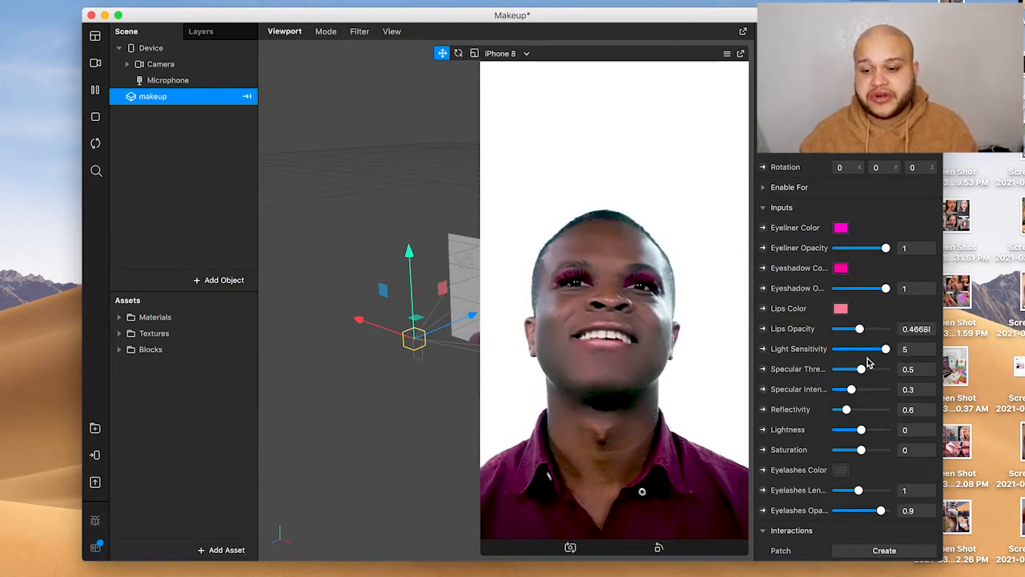
{"action": "left_click_drag", "start_coordinate": [862, 373], "coordinate": [852, 374]}
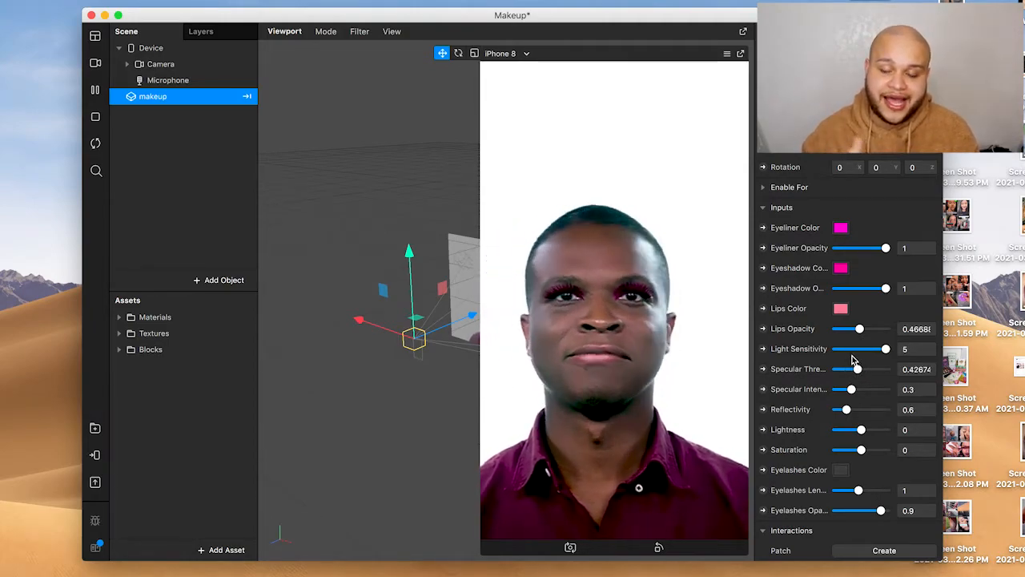
{"action": "mouse_move", "coordinate": [851, 390]}
{"action": "left_mouse_down"}
{"action": "mouse_move", "coordinate": [870, 392]}
{"action": "mouse_move", "coordinate": [850, 396]}
{"action": "left_mouse_up"}
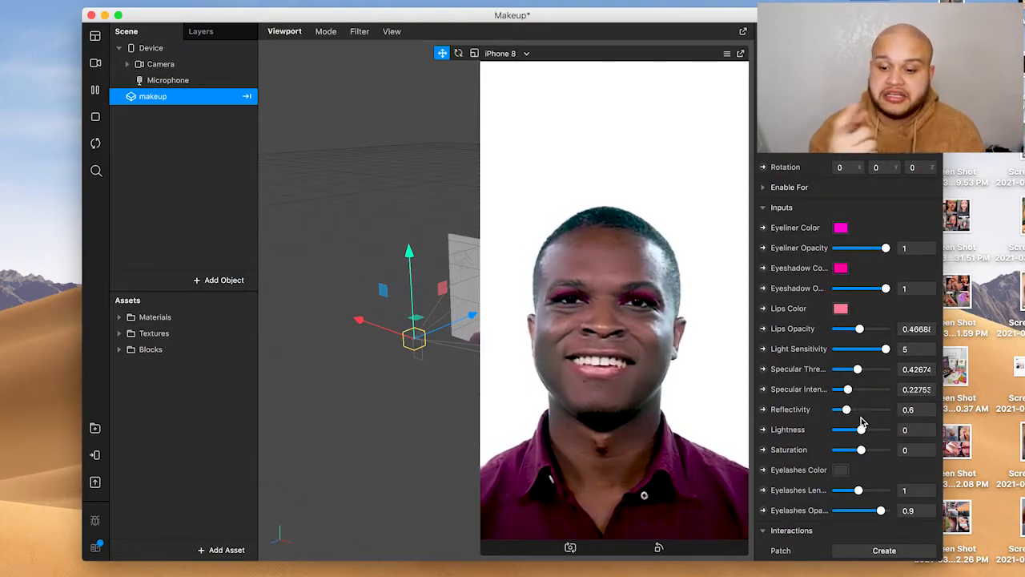
Try brighter and darker lightness values on the makeup and set the lightness to about -0.1.
{"action": "left_click_drag", "start_coordinate": [860, 429], "coordinate": [846, 430]}
{"action": "left_click", "coordinate": [870, 430]}
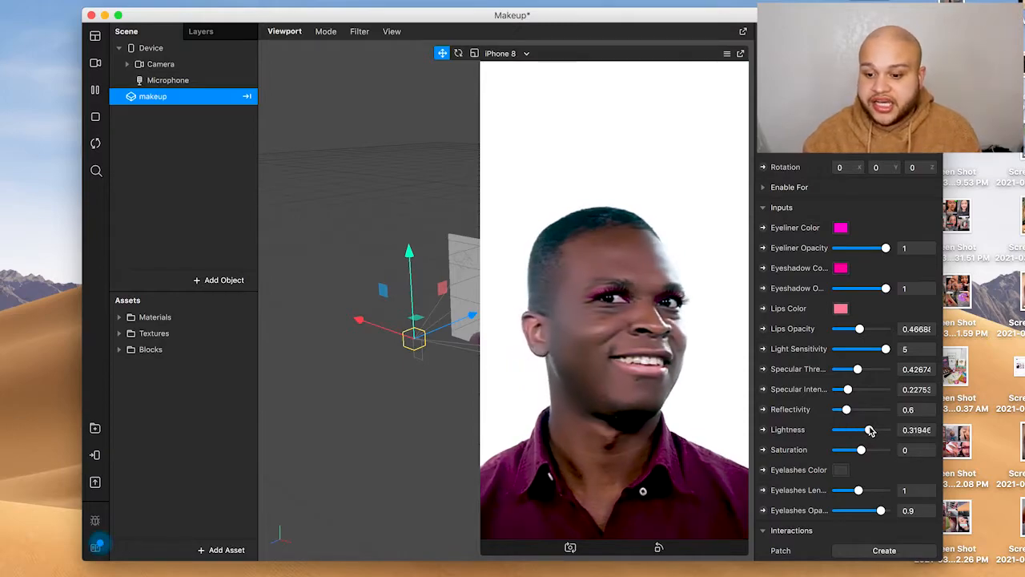
{"action": "left_click_drag", "start_coordinate": [872, 433], "coordinate": [831, 434]}
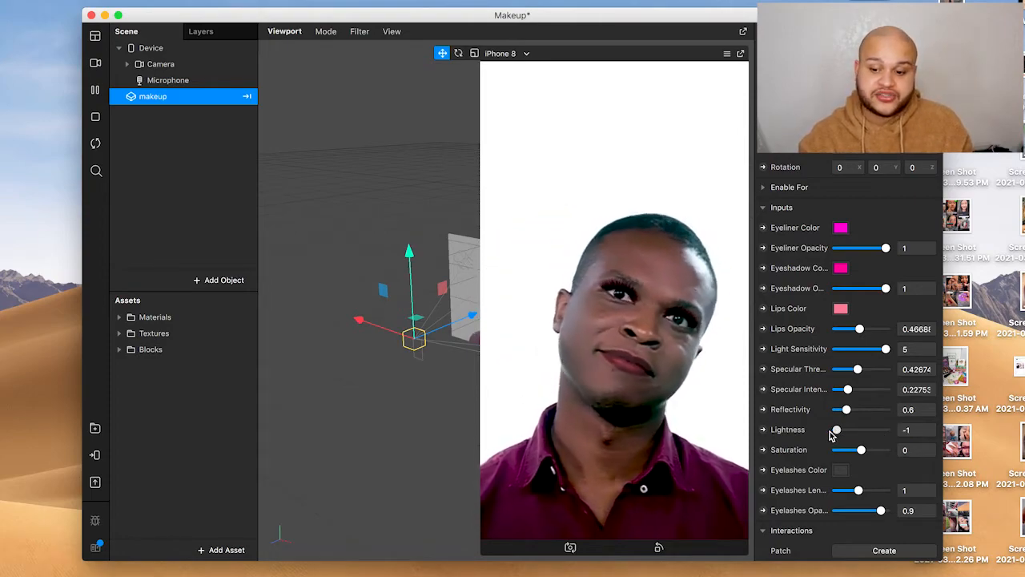
{"action": "left_click_drag", "start_coordinate": [831, 435], "coordinate": [861, 450]}
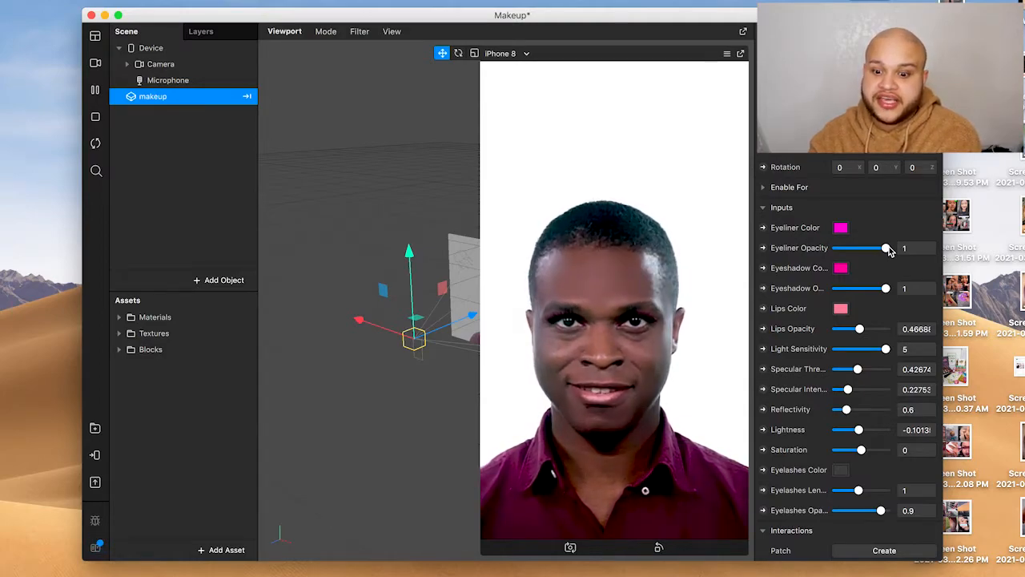
Set the eyeliner, eyeshadow and lips opacity of the makeup block to 0.
{"action": "left_click_drag", "start_coordinate": [801, 258], "coordinate": [794, 255]}
{"action": "left_click_drag", "start_coordinate": [886, 288], "coordinate": [810, 292]}
{"action": "left_click_drag", "start_coordinate": [859, 328], "coordinate": [817, 328]}
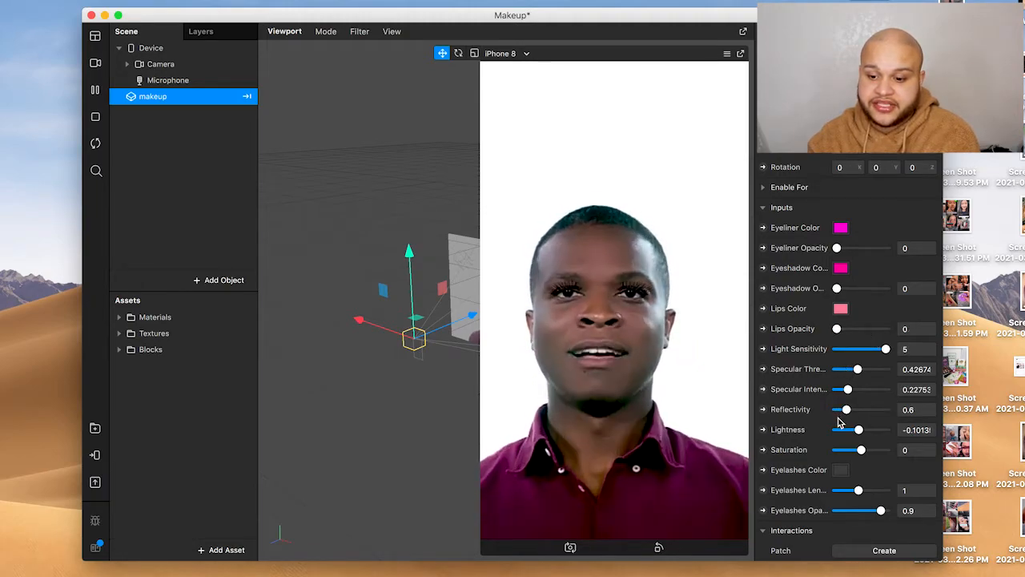
Set lightness and saturation to -1, and reflectivity, specular intensity and specular threshold to 0.
{"action": "left_click_drag", "start_coordinate": [858, 430], "coordinate": [780, 449]}
{"action": "left_click_drag", "start_coordinate": [847, 410], "coordinate": [793, 412]}
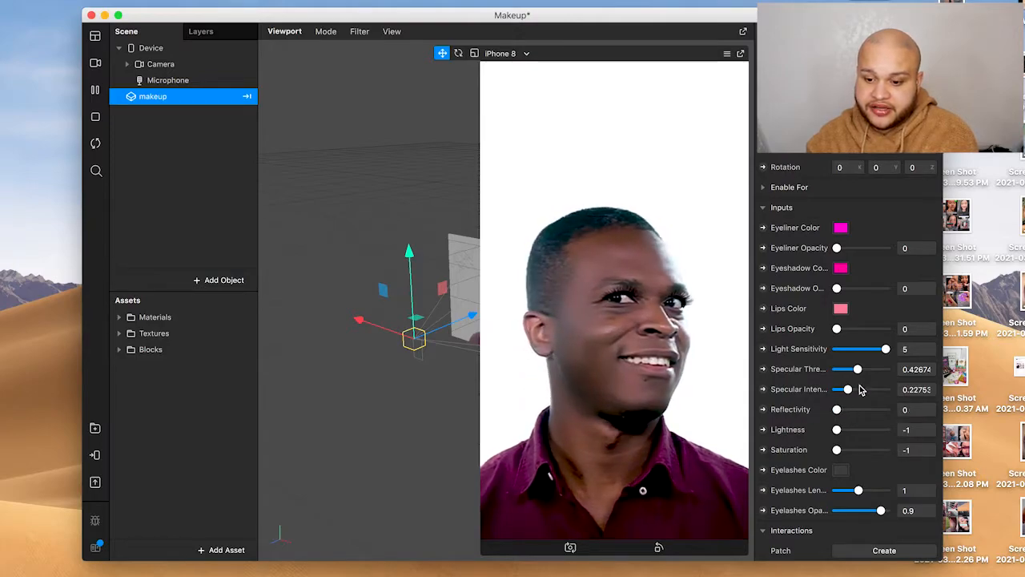
{"action": "left_click_drag", "start_coordinate": [848, 390], "coordinate": [802, 392]}
{"action": "left_click_drag", "start_coordinate": [857, 370], "coordinate": [825, 369]}
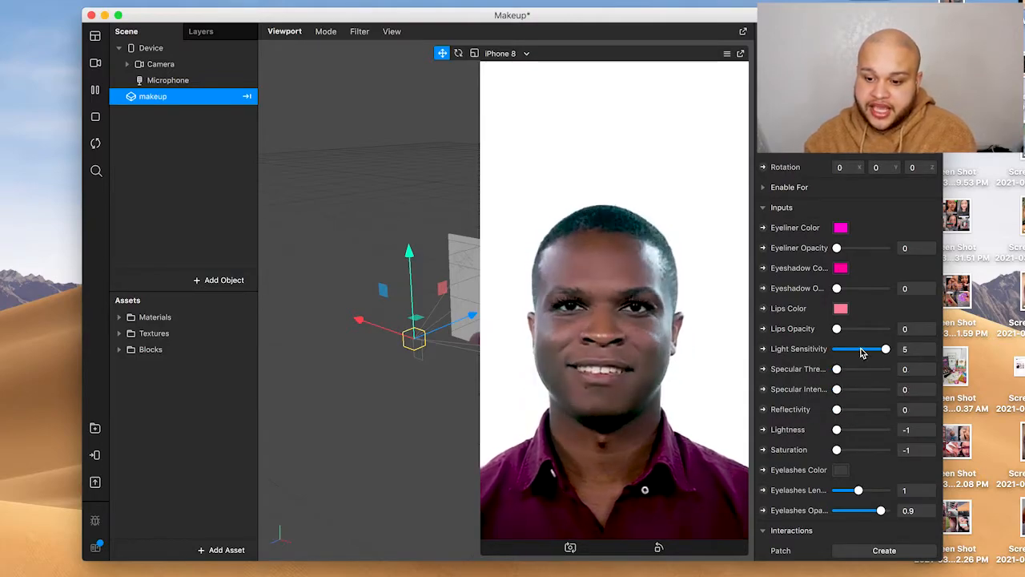
Set the makeup block's light sensitivity to 0.
{"action": "left_click_drag", "start_coordinate": [886, 348], "coordinate": [802, 352]}
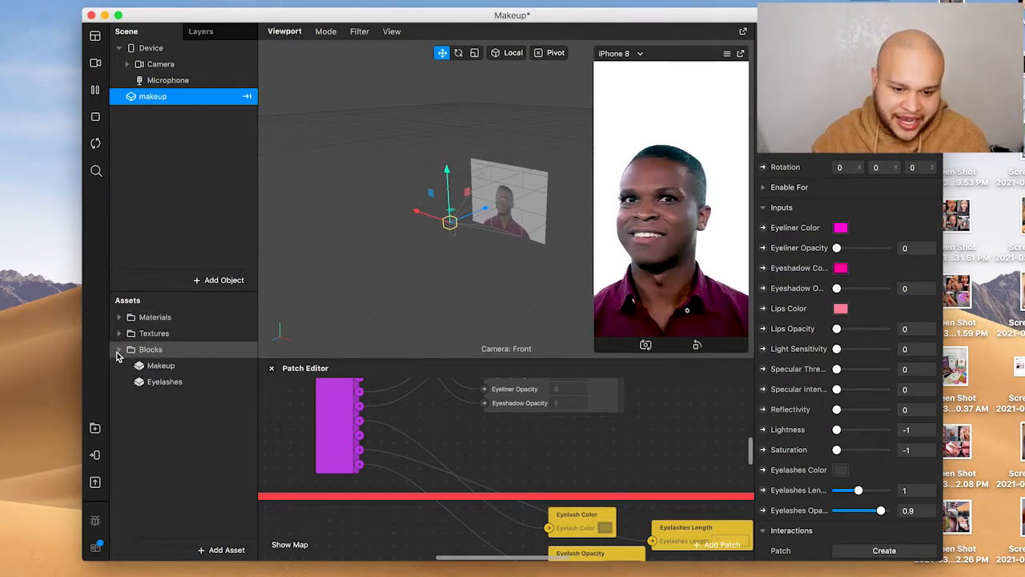
Open the Eyelashes block for editing and accept opening it in the newer project version.
{"action": "left_click", "coordinate": [155, 382]}
{"action": "double_click", "coordinate": [156, 382]}
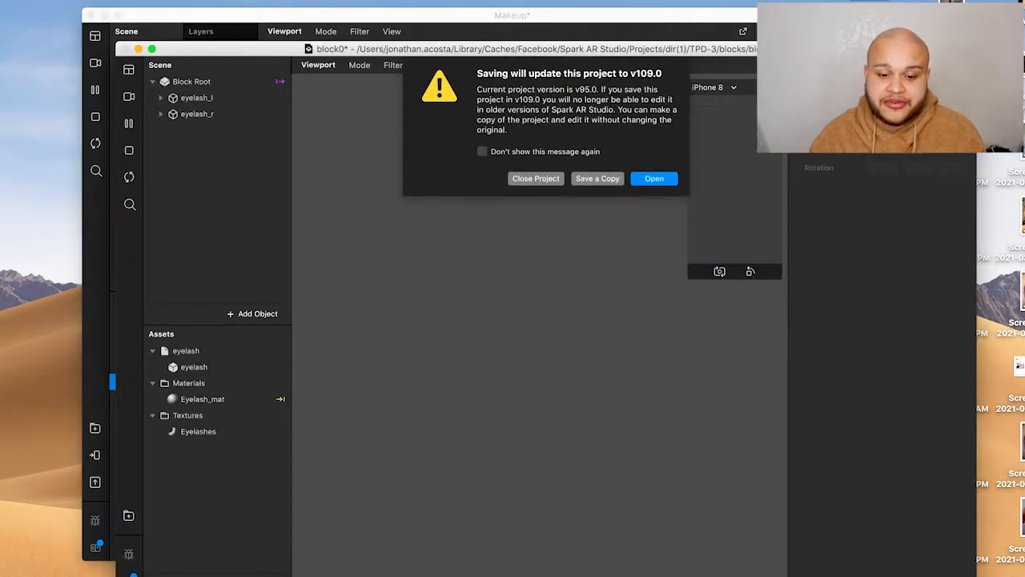
{"action": "left_click", "coordinate": [647, 181]}
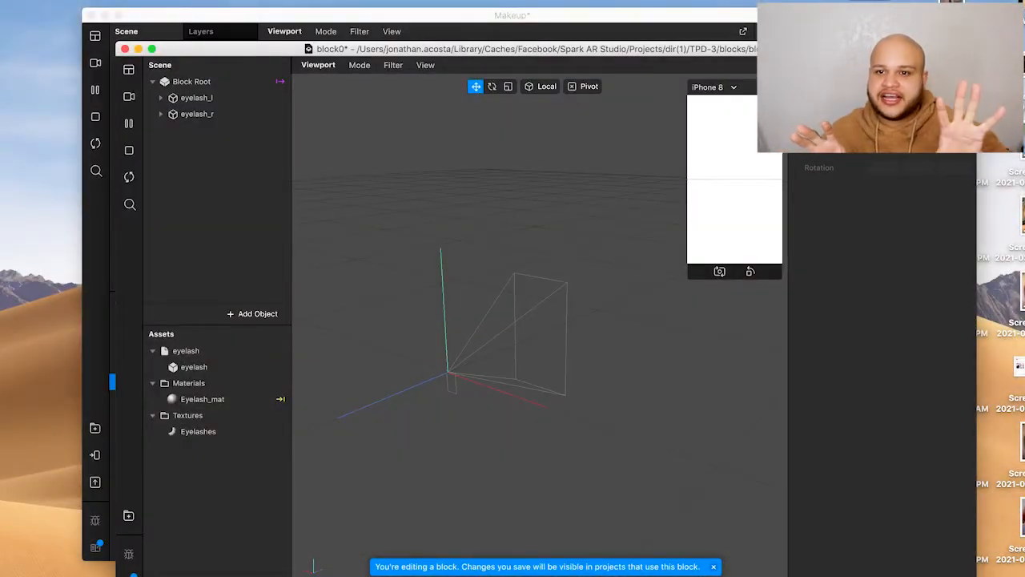
Select the Eyelashes texture in the block and switch to Finder to select its Eyelashes.png file in the textures folder.
{"action": "left_click_drag", "start_coordinate": [699, 51], "coordinate": [735, 18]}
{"action": "left_click", "coordinate": [232, 397]}
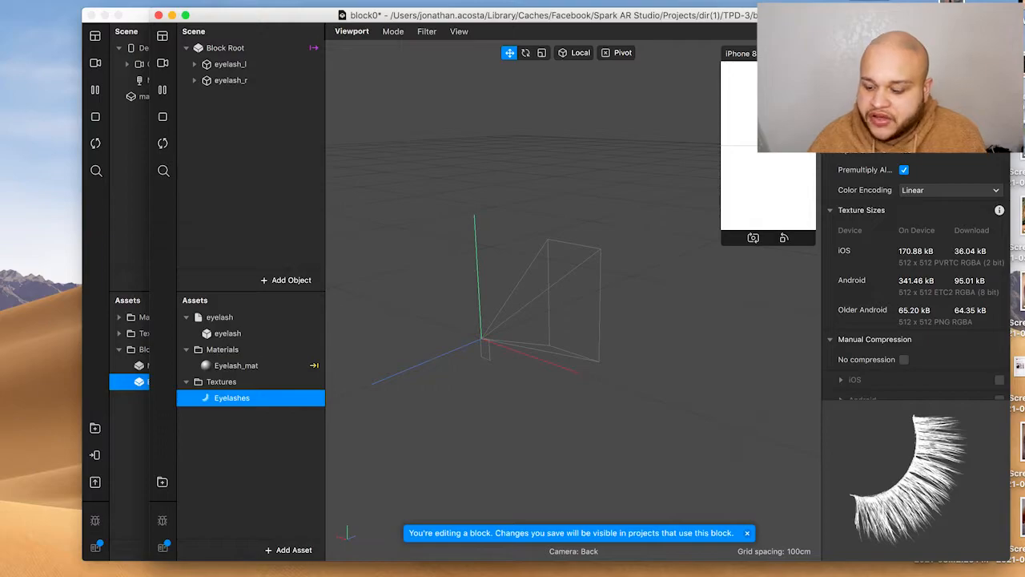
{"action": "key", "text": "super+Tab"}
{"action": "left_click_drag", "start_coordinate": [450, 64], "coordinate": [537, 112]}
{"action": "left_click", "coordinate": [483, 156]}
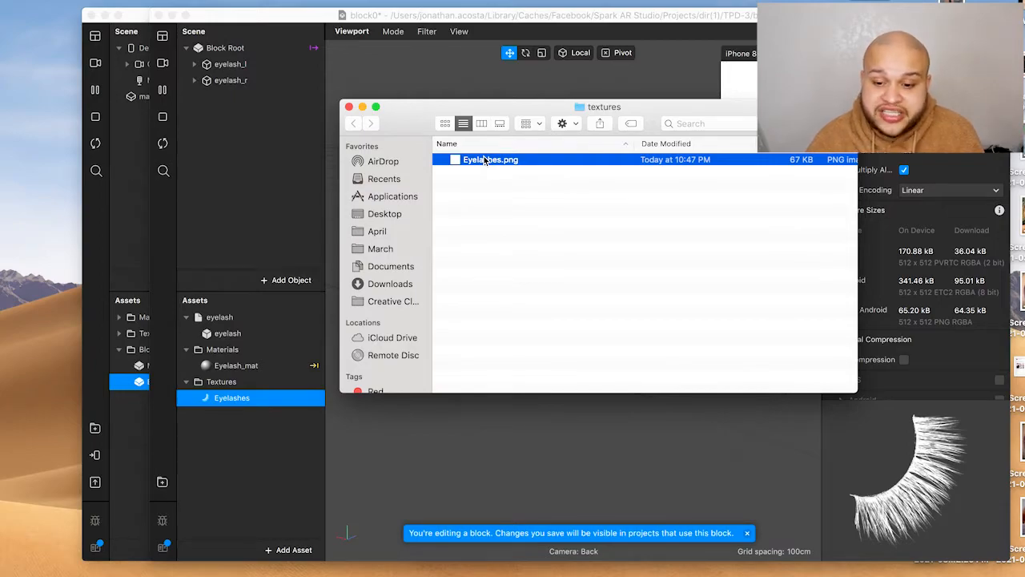
Open Eyelashes.png in Photoshop and examine the eyelash artwork up close.
{"action": "right_click", "coordinate": [484, 156]}
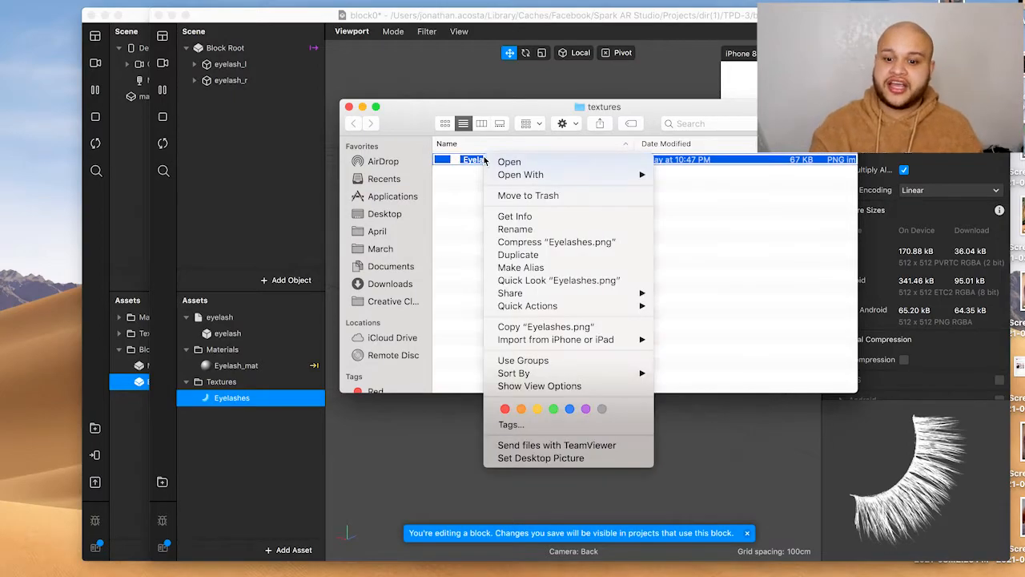
{"action": "mouse_move", "coordinate": [560, 175]}
{"action": "left_click", "coordinate": [731, 197]}
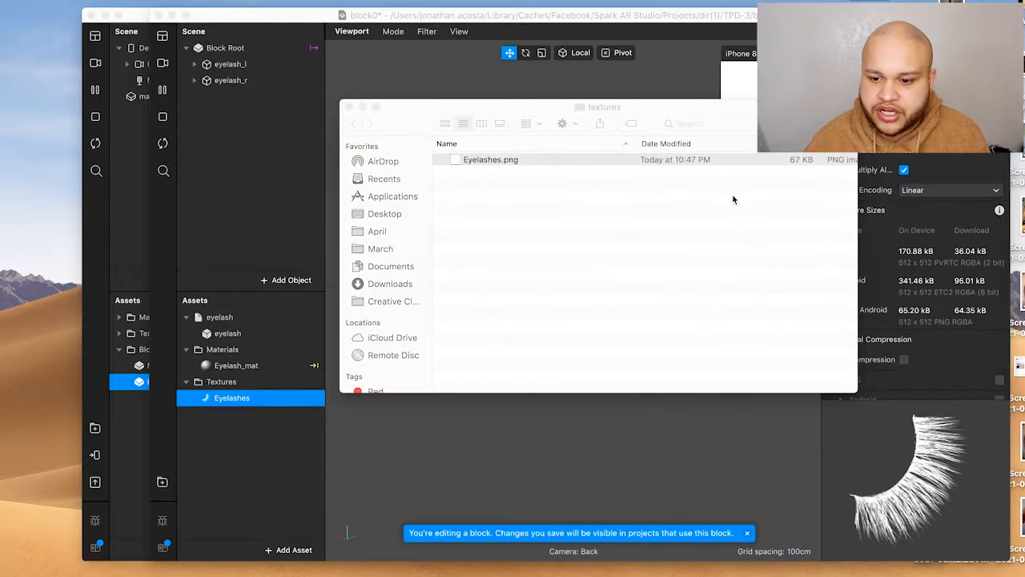
{"action": "scroll", "coordinate": [436, 247], "scroll_direction": "up", "scroll_amount": 6, "text": "alt"}
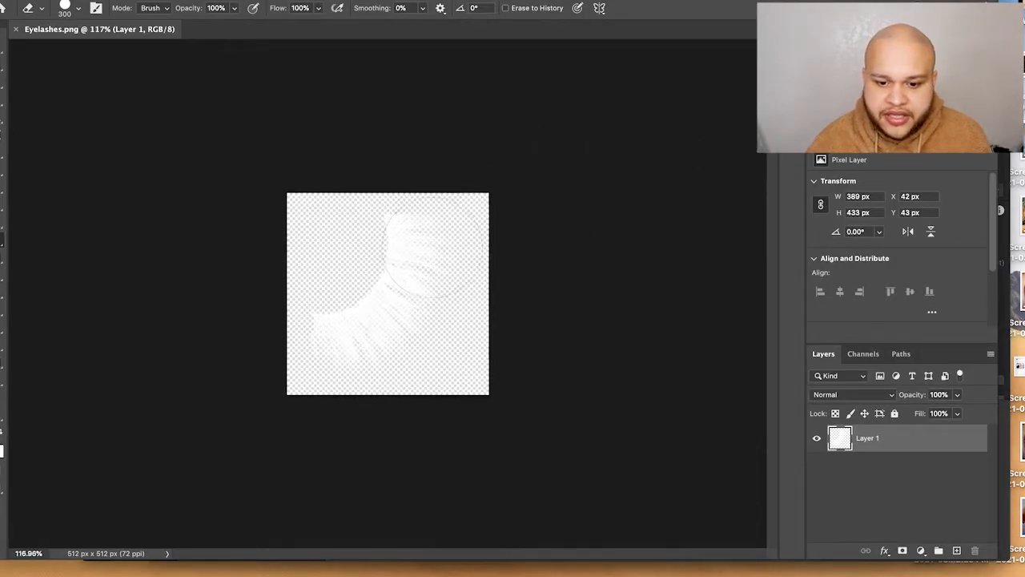
{"action": "scroll", "coordinate": [431, 242], "scroll_direction": "up", "scroll_amount": 2, "text": "alt"}
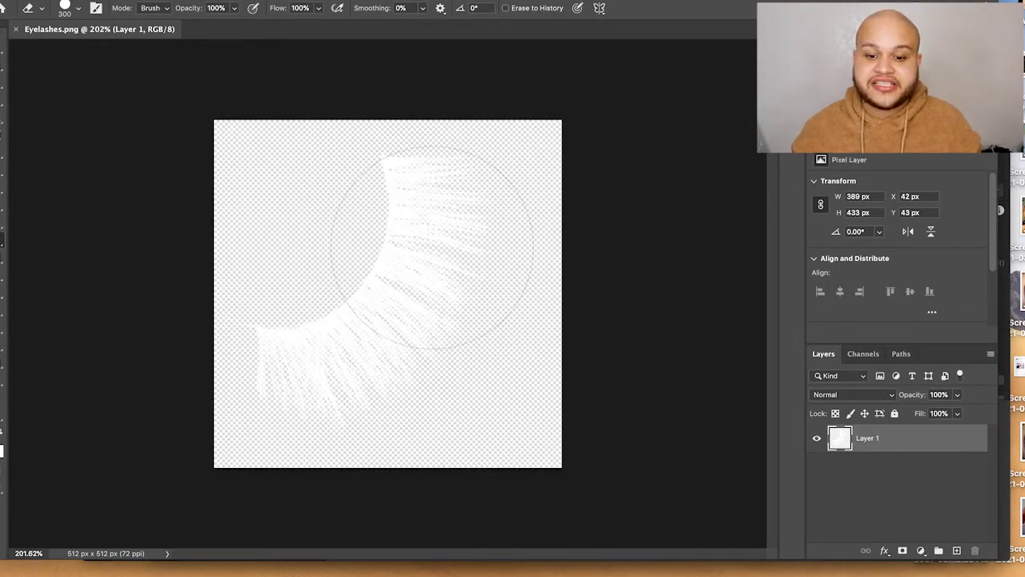